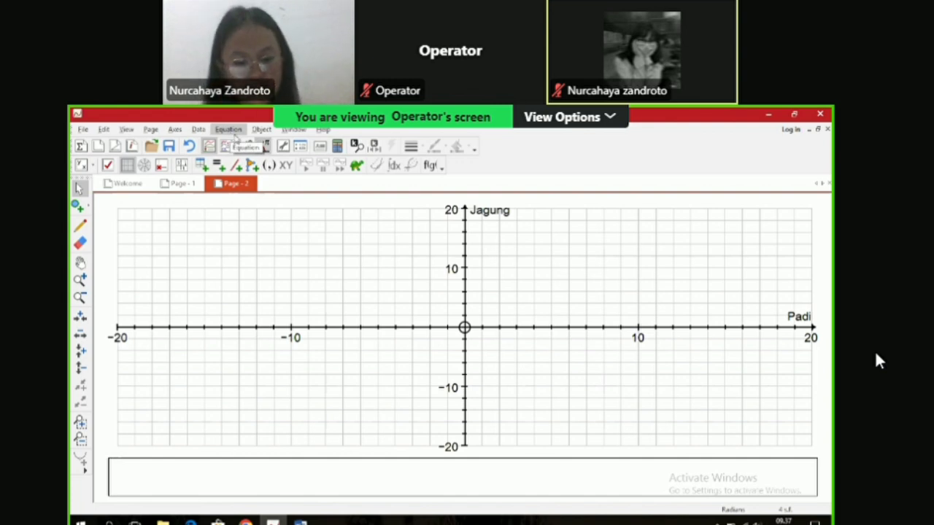
Step: Open the form for entering a new equation on the blank Padi–Jagung graph page
click(233, 132)
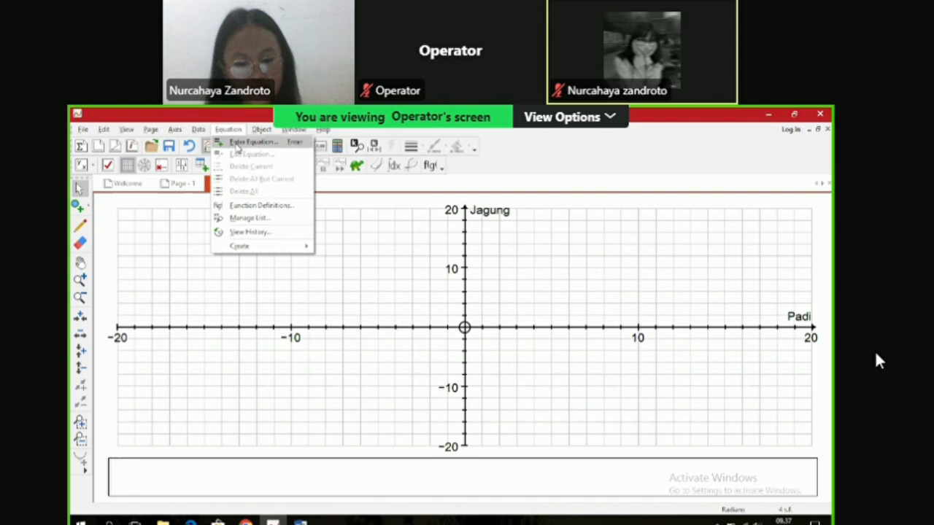
click(251, 143)
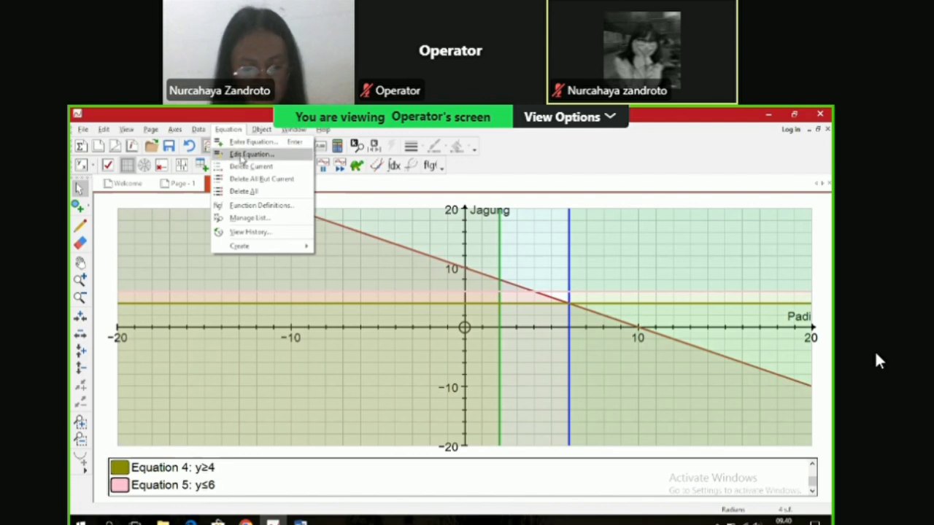
Step: Edit the draw options of the y≤6 equation and set its line colour to Indigo
click(241, 156)
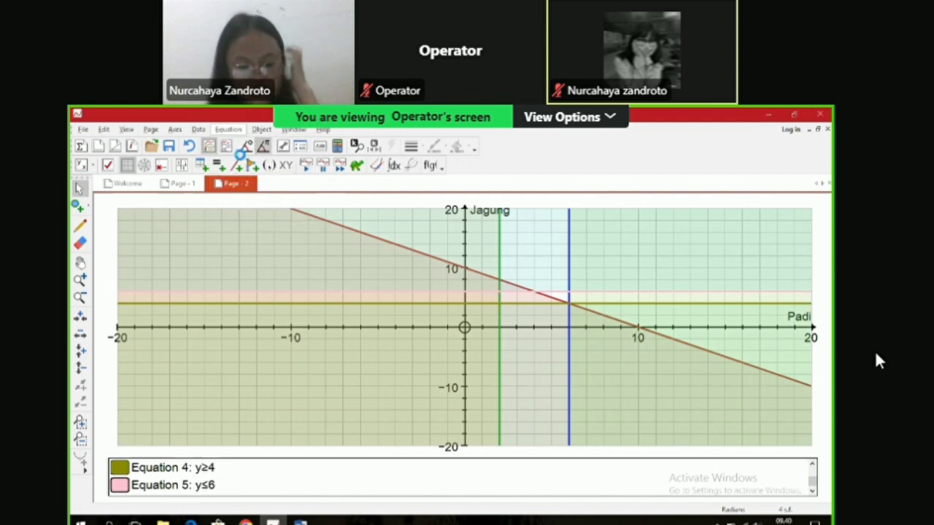
click(261, 304)
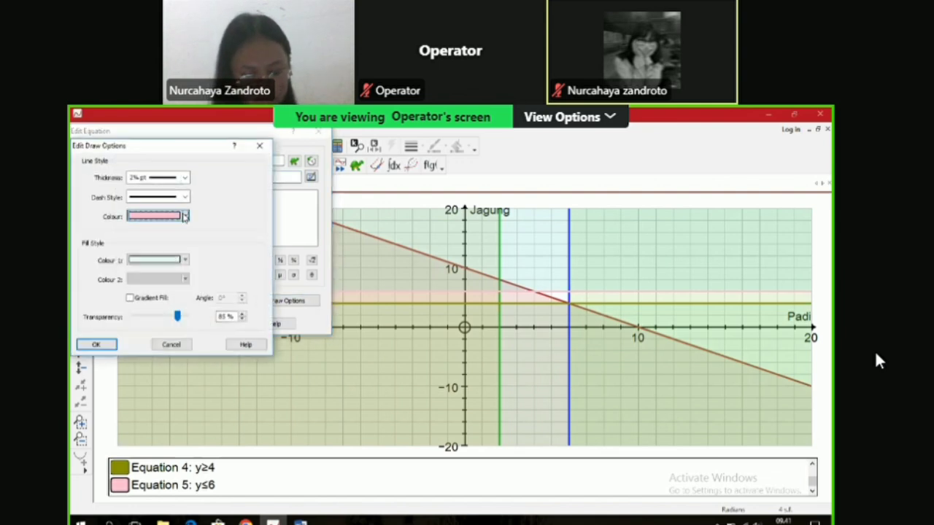
click(185, 216)
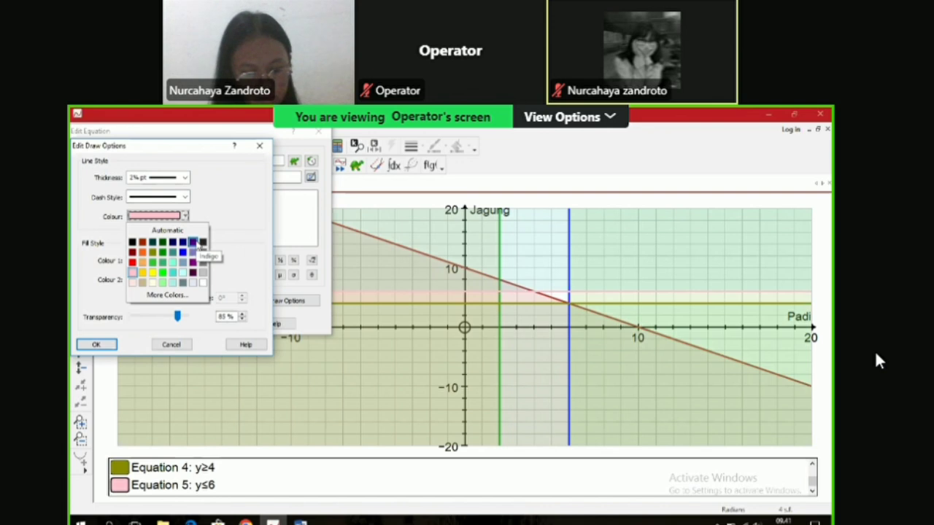
click(193, 243)
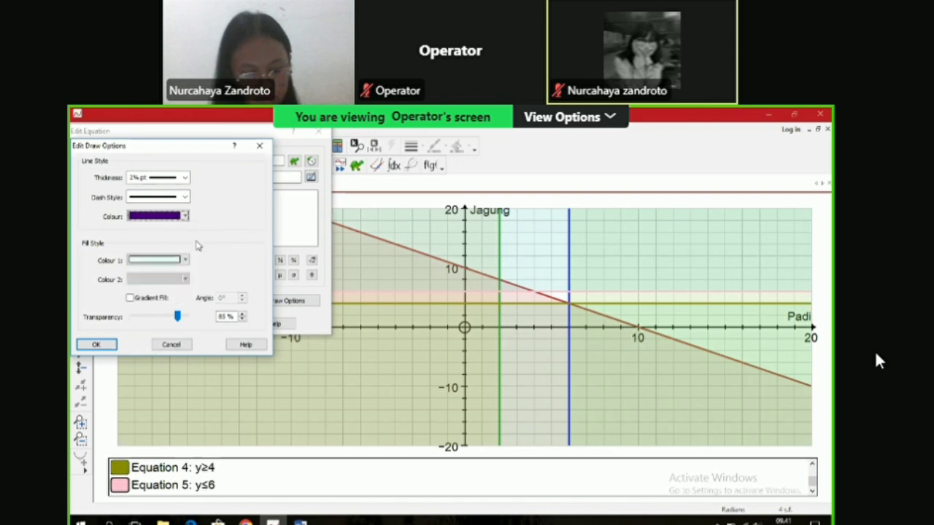
click(96, 345)
click(118, 325)
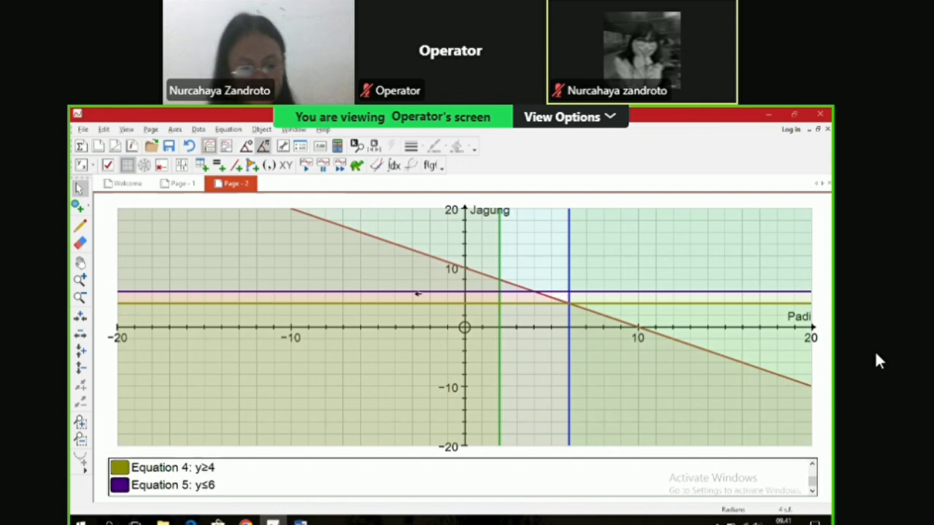
Step: Examine the unshaded feasible region up close and compare it with the handwritten solution in the CamScanner PDF in Microsoft Edge
click(81, 264)
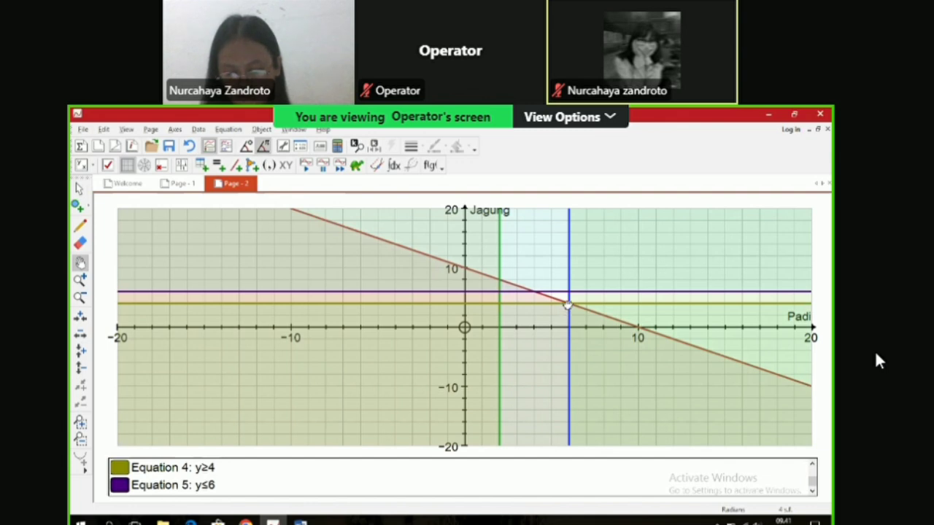
drag(575, 301, 546, 312)
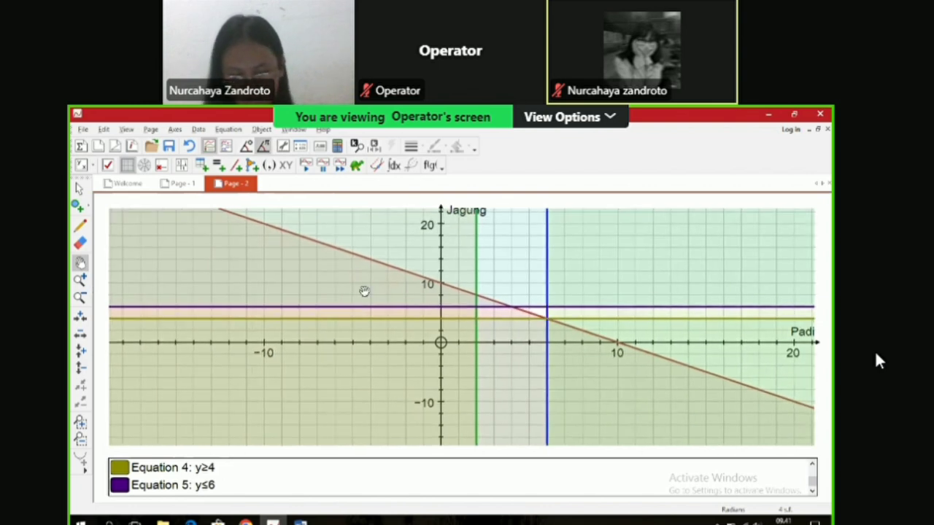
mouse_move(505, 302)
mouse_down()
mouse_move(507, 290)
mouse_move(502, 296)
mouse_up()
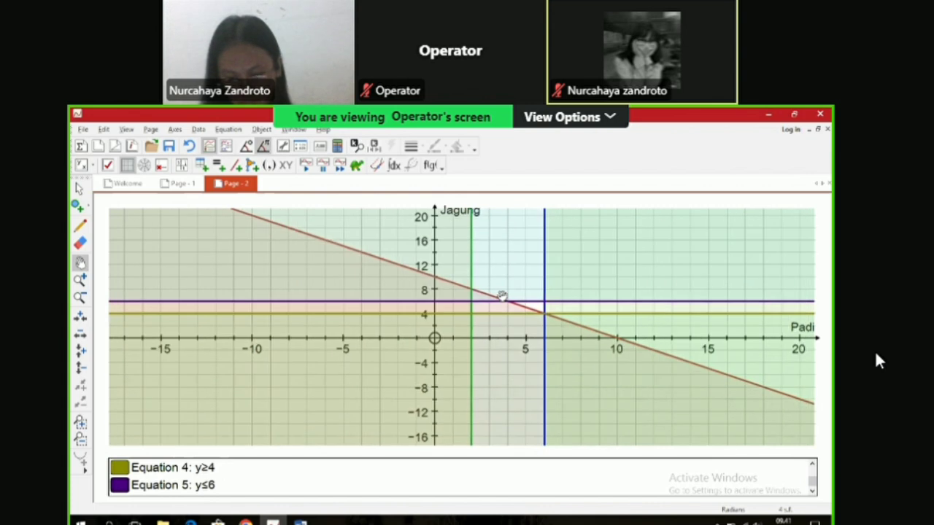
scroll(502, 296, up, 5)
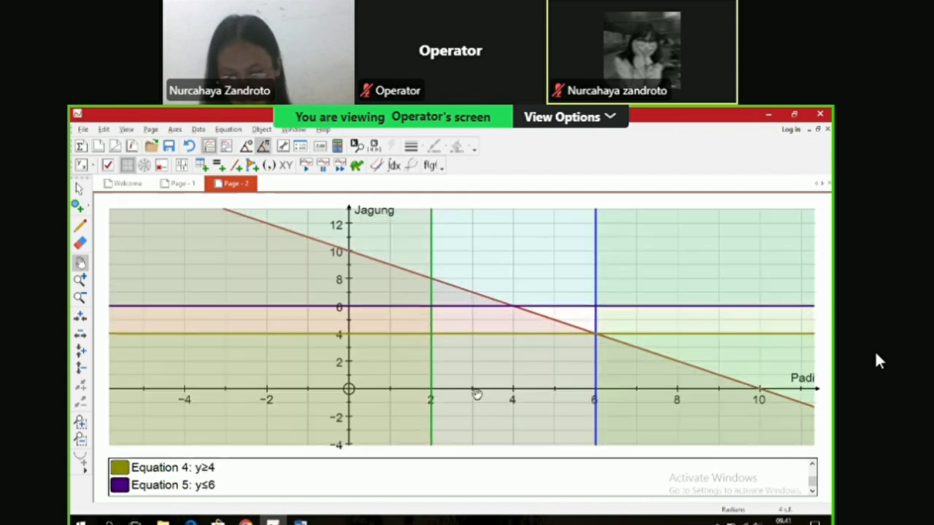
drag(493, 366, 469, 367)
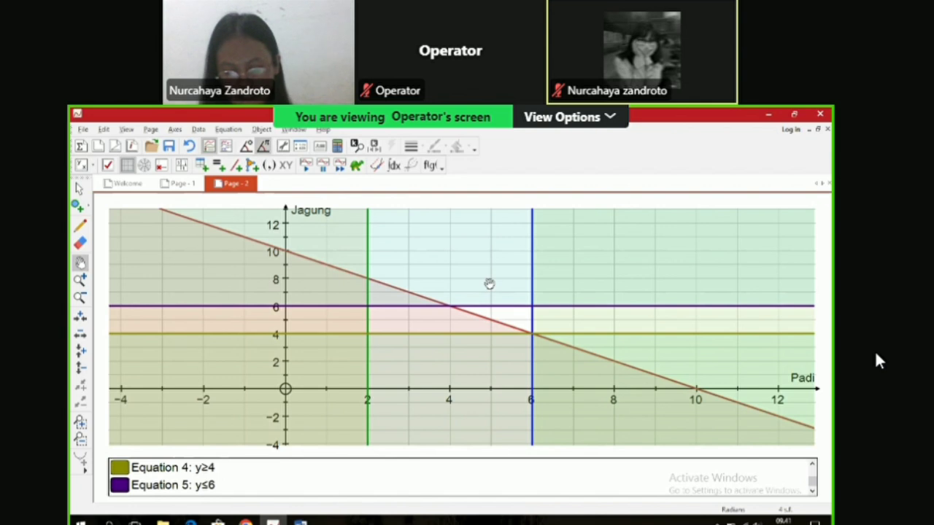
drag(489, 284, 489, 283)
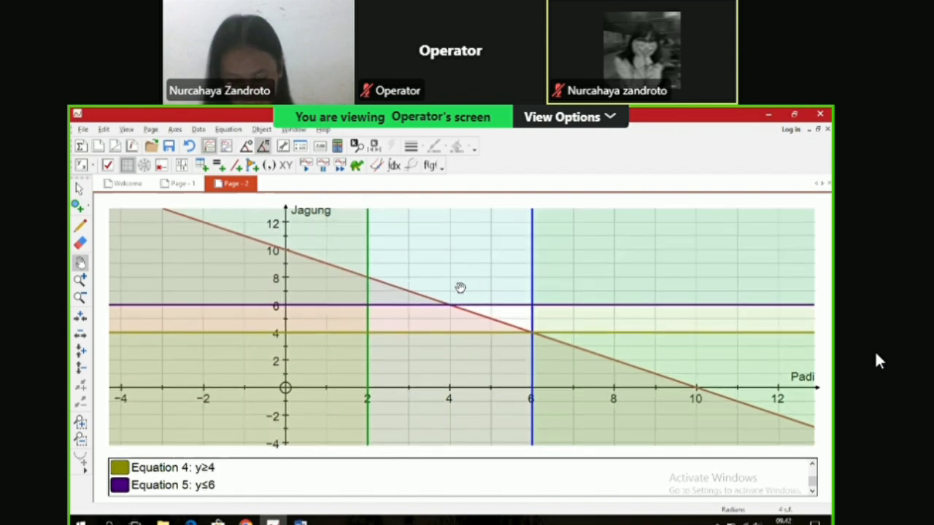
scroll(460, 287, up, 3)
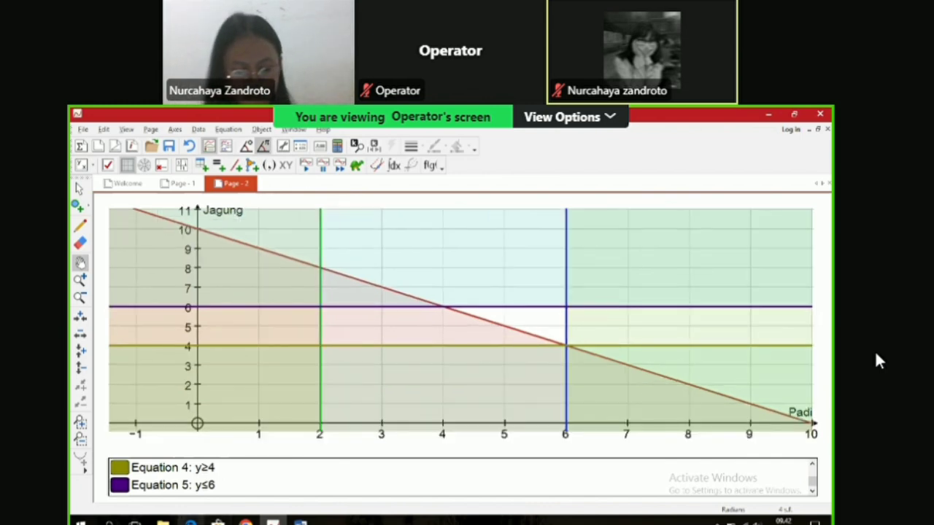
mouse_move(191, 522)
click(189, 478)
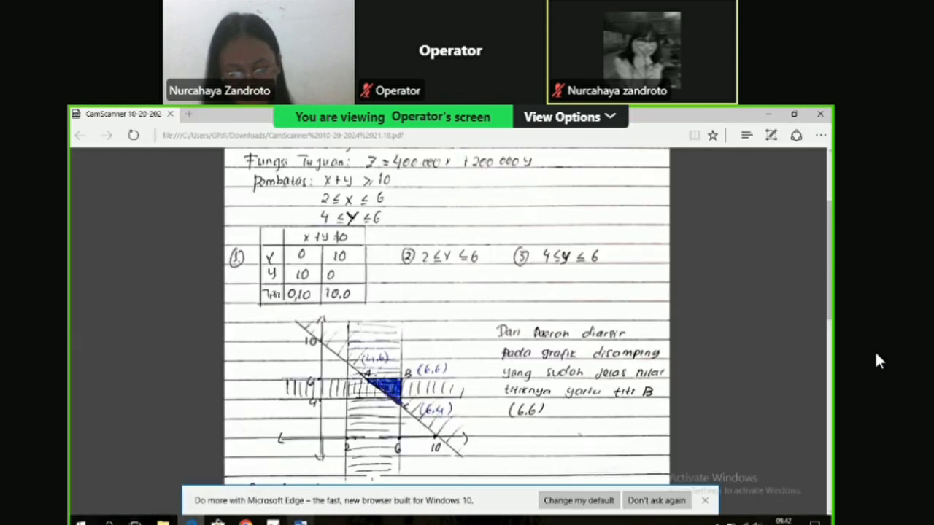
mouse_move(299, 521)
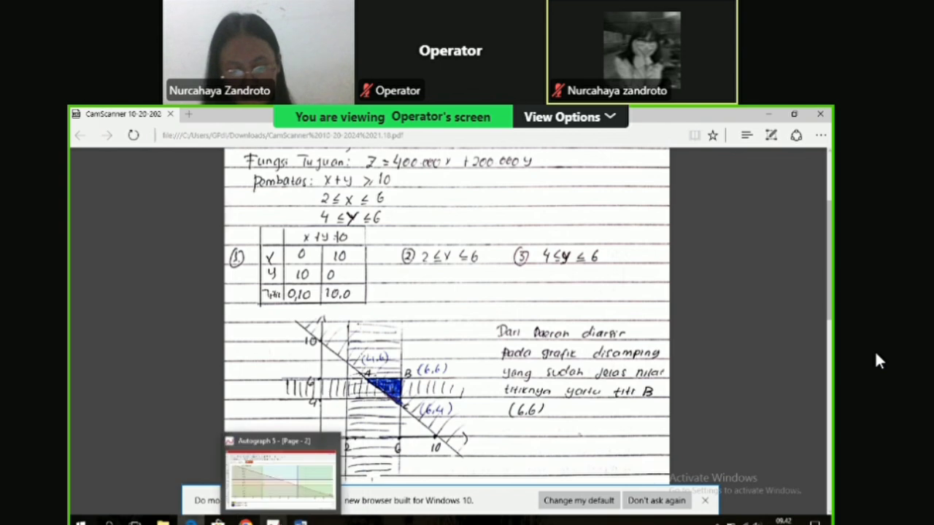
click(278, 500)
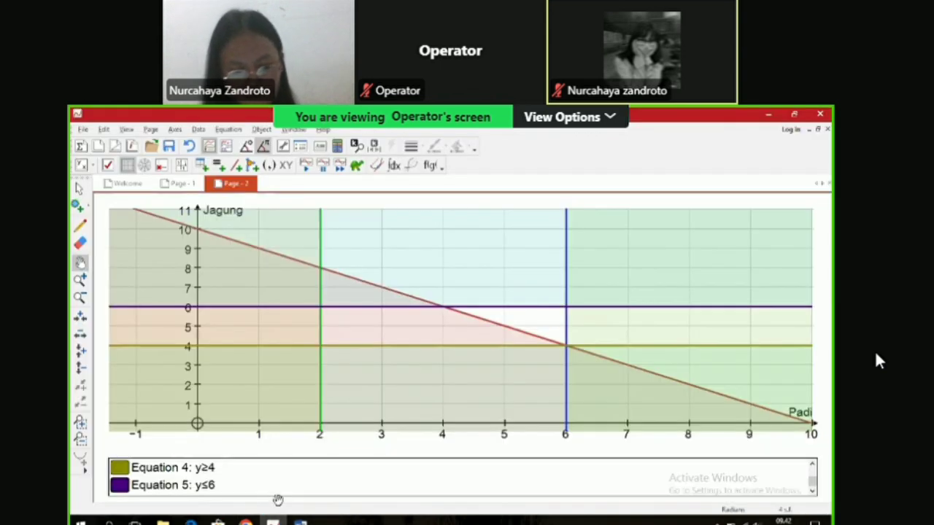
Step: Plot a point at x = 4, y = 6, where the diagonal line meets the y≤6 boundary
click(270, 166)
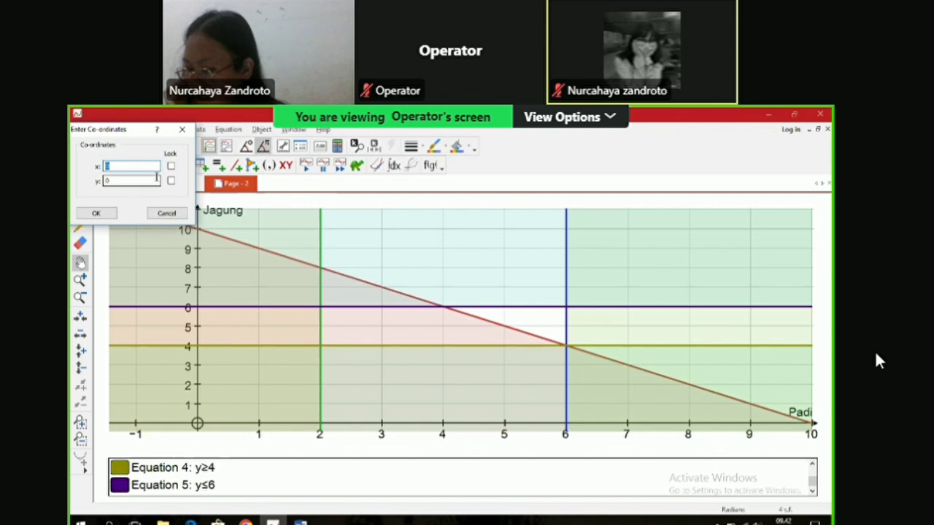
text(4)
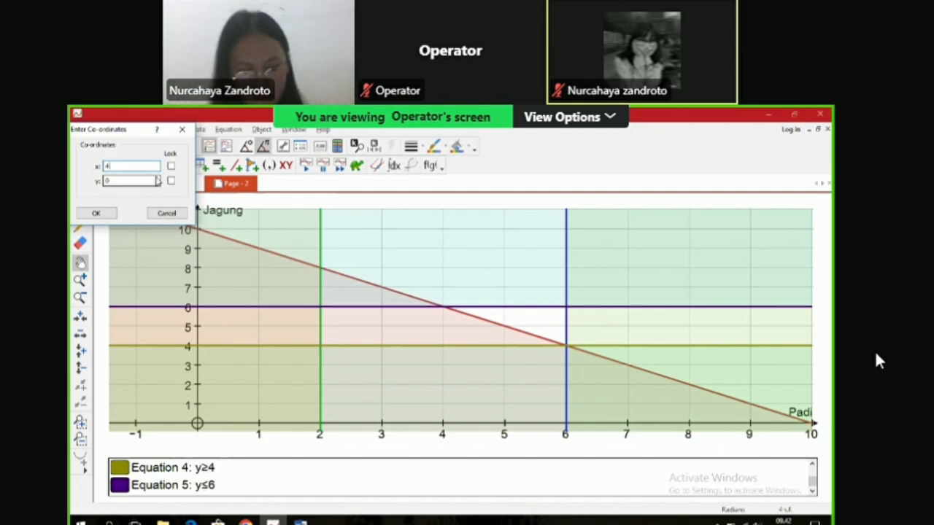
click(121, 181)
key(BackSpace)
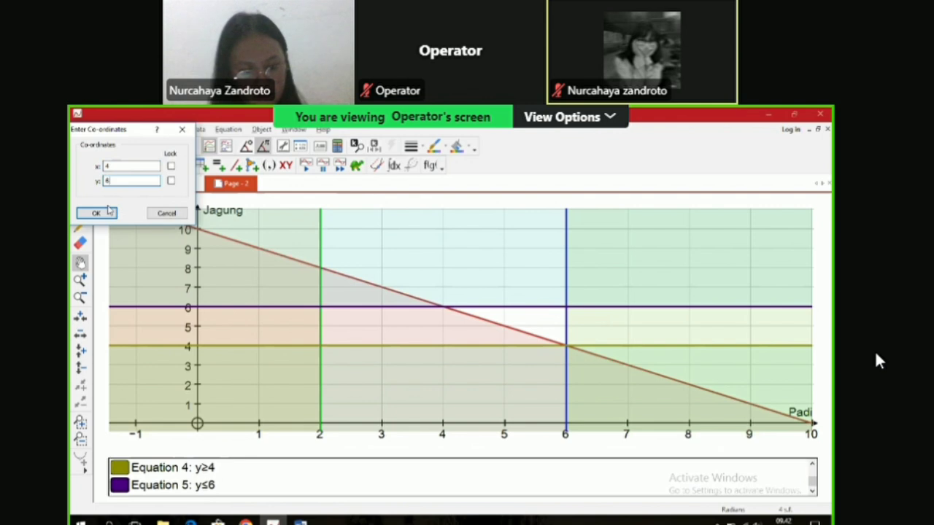
click(103, 213)
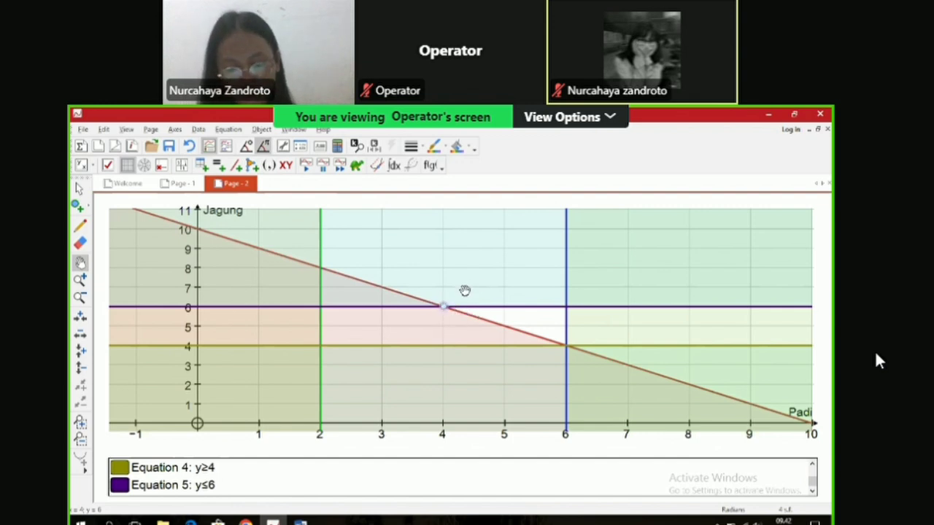
Step: Plot a point at x = 6, y = 6, where the blue vertical line meets the y≤6 boundary
click(272, 165)
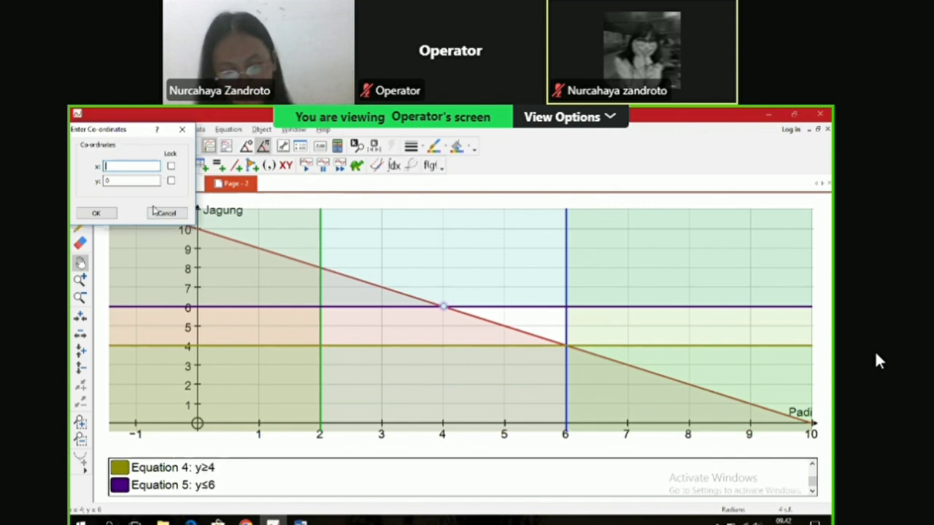
text(6)
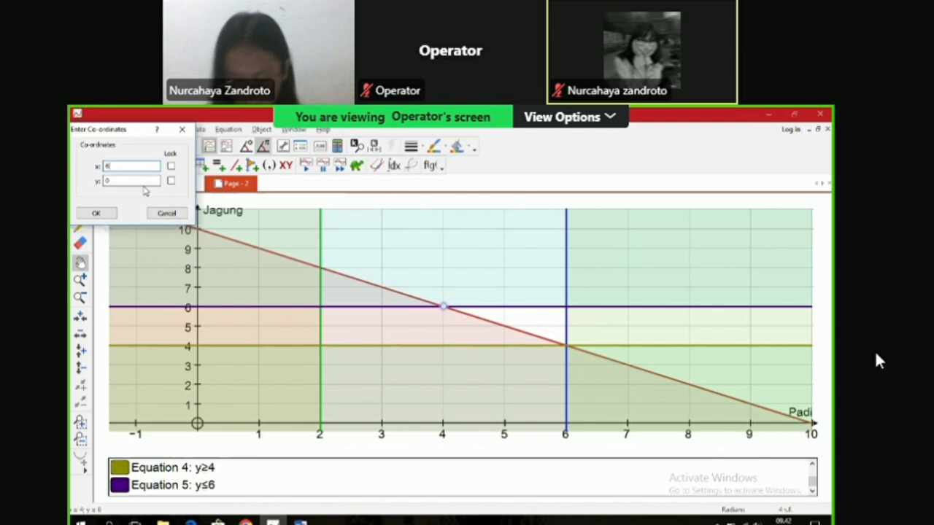
click(125, 180)
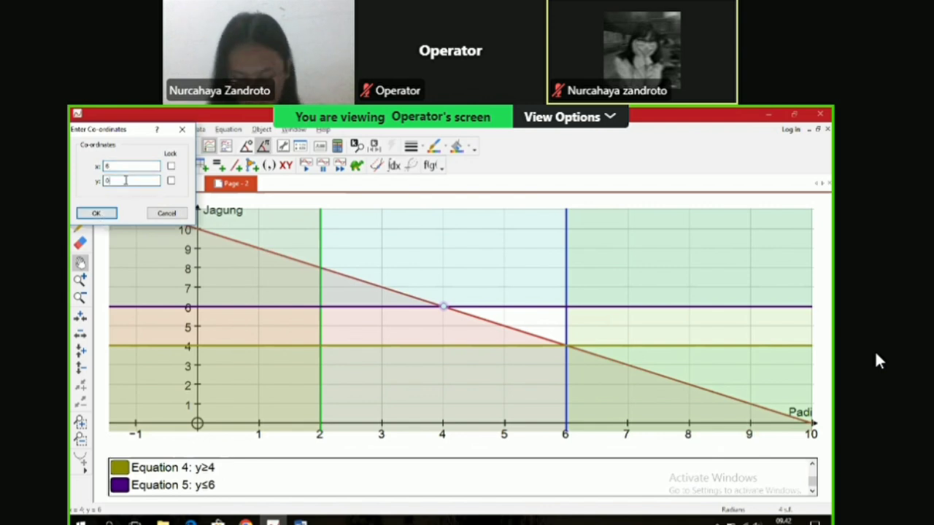
text(6)
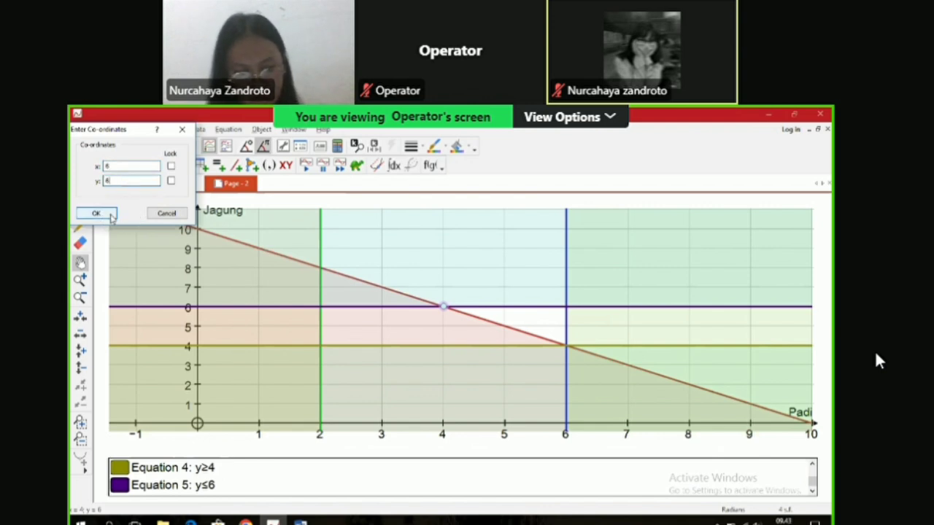
click(109, 215)
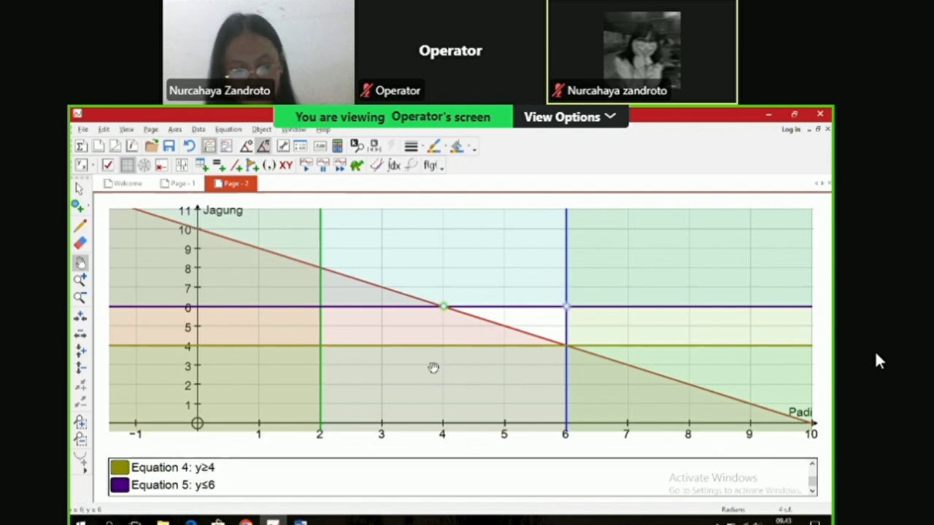
Step: Plot a point at x = 6, y = 4, where the blue vertical line meets the y≥4 boundary
click(269, 166)
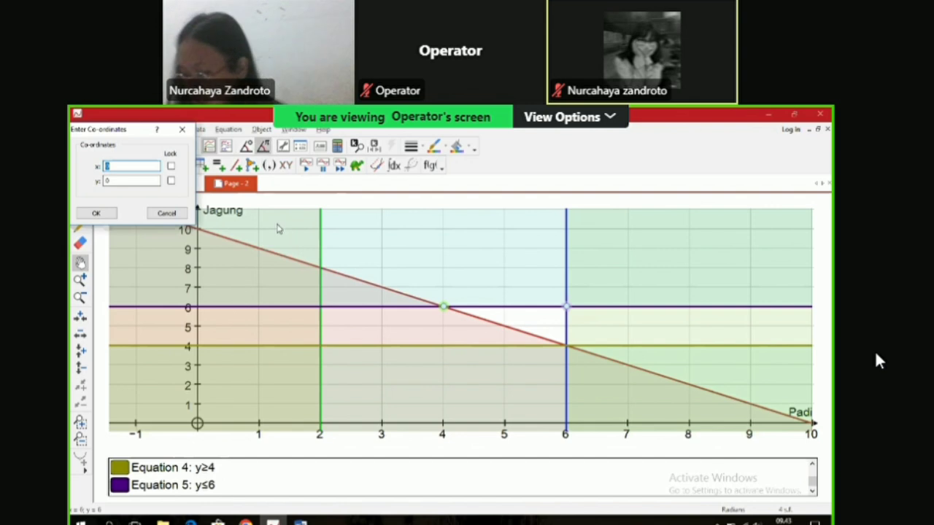
text(6)
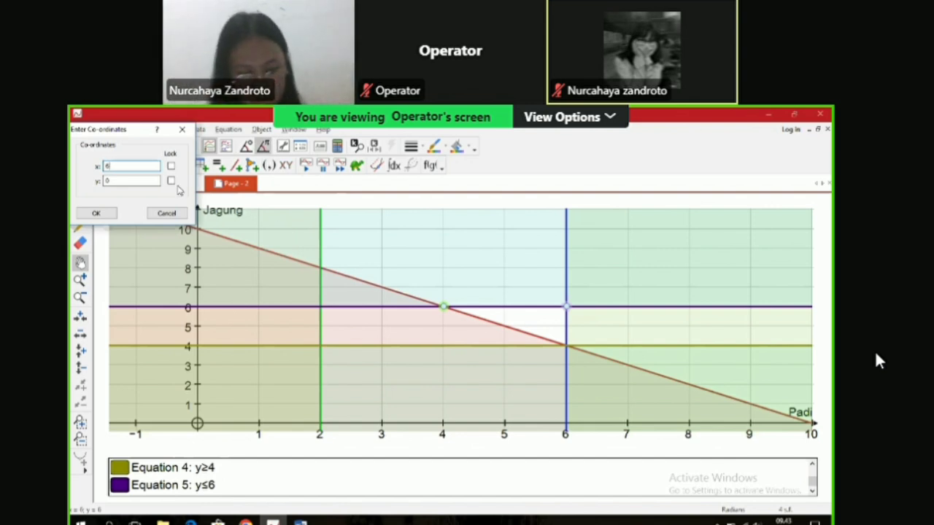
click(144, 182)
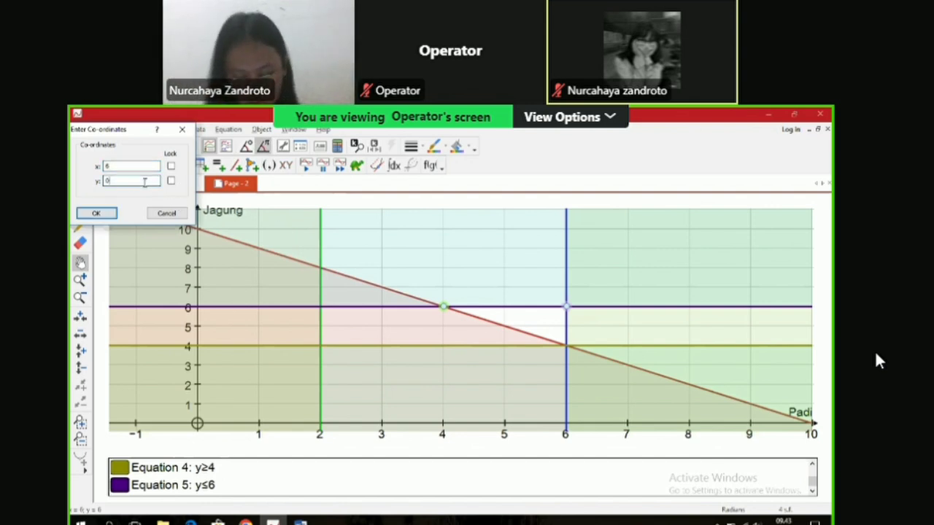
text(4)
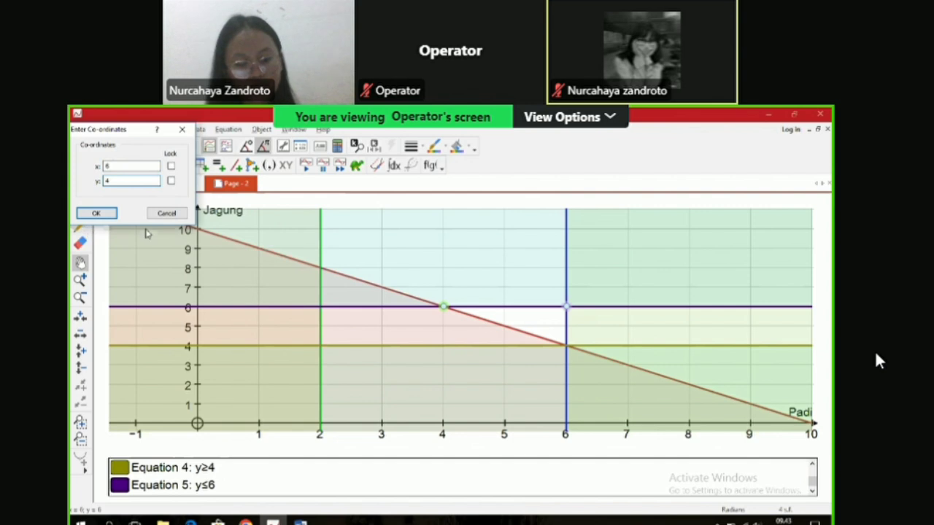
click(100, 213)
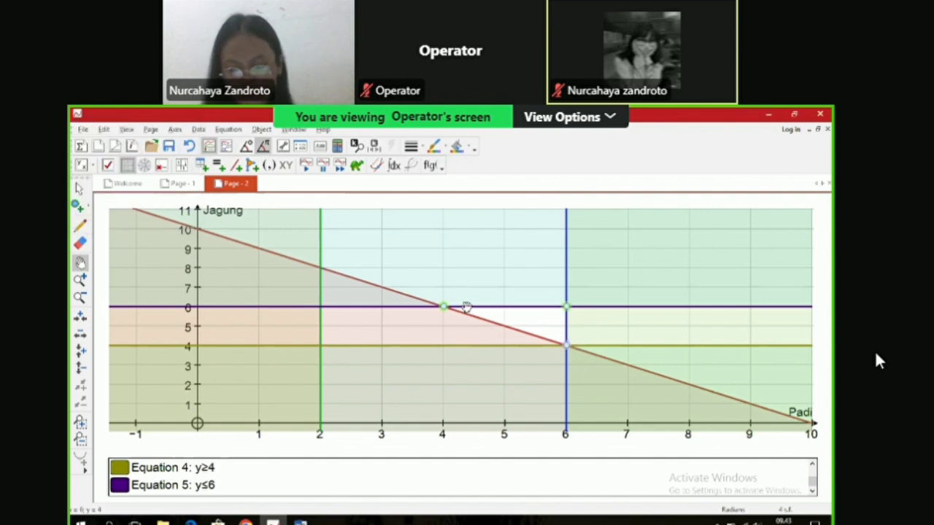
Step: Check the corner points in the handwritten solution PDF again and dismiss the coordinate entry form without adding a point
mouse_move(190, 522)
click(197, 482)
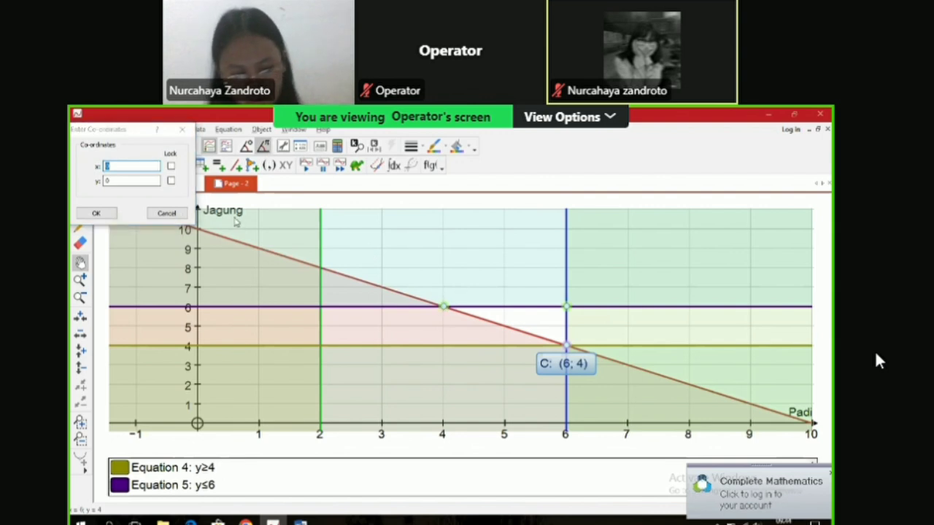
click(166, 214)
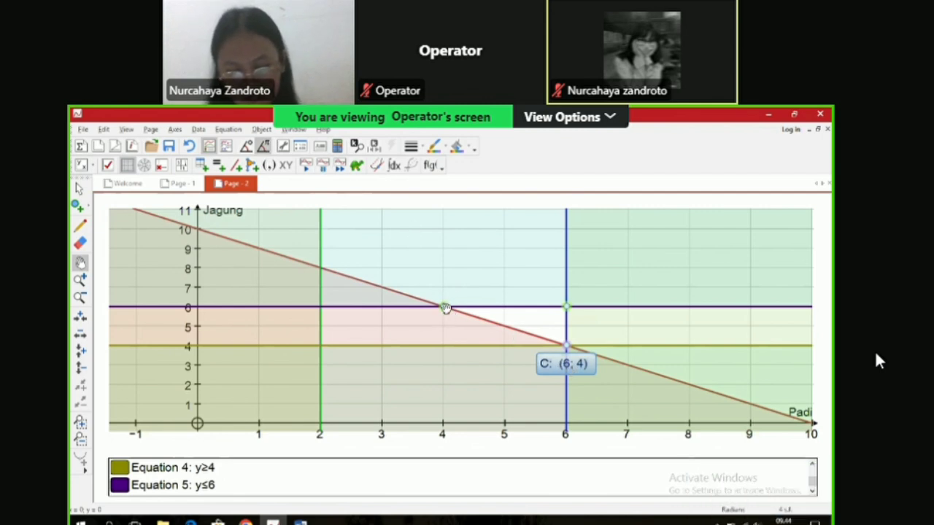
Step: Enter the corner point x = 4, y = 6 again, where the diagonal line meets the y≤6 boundary
click(270, 166)
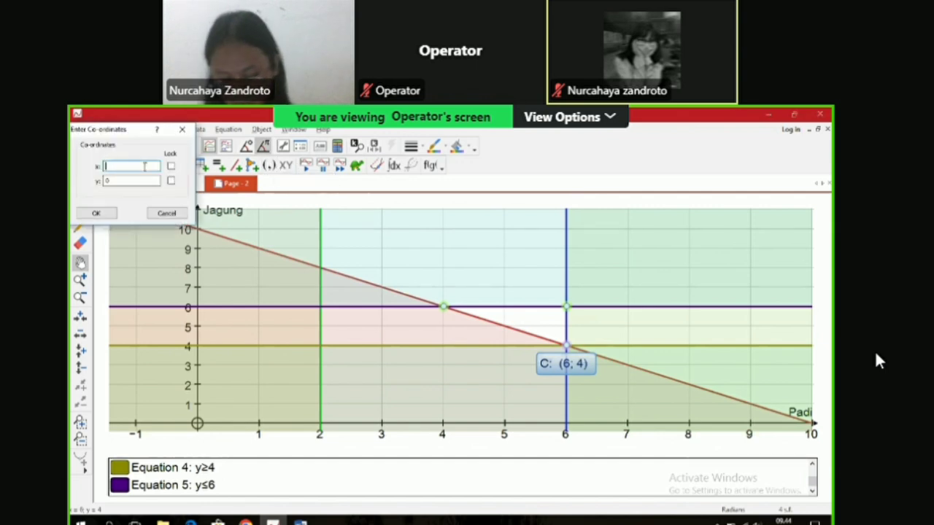
text(6)
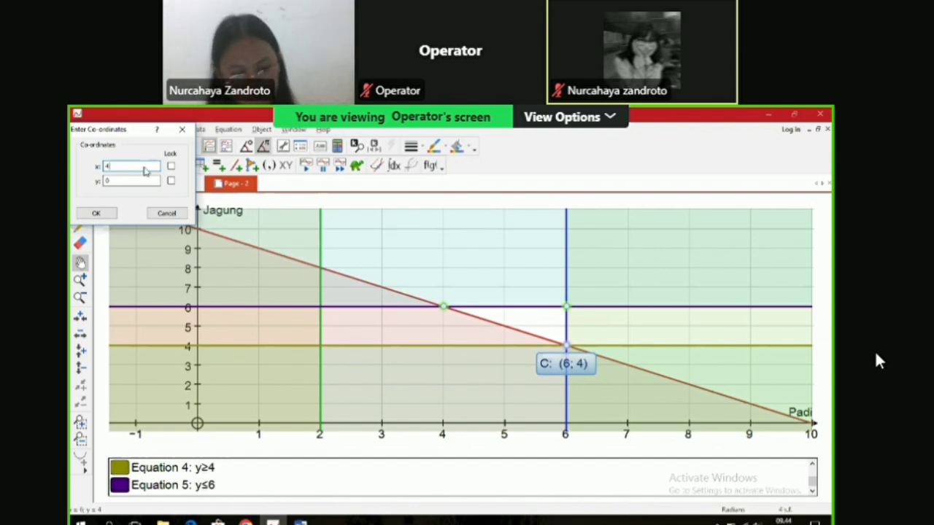
click(128, 181)
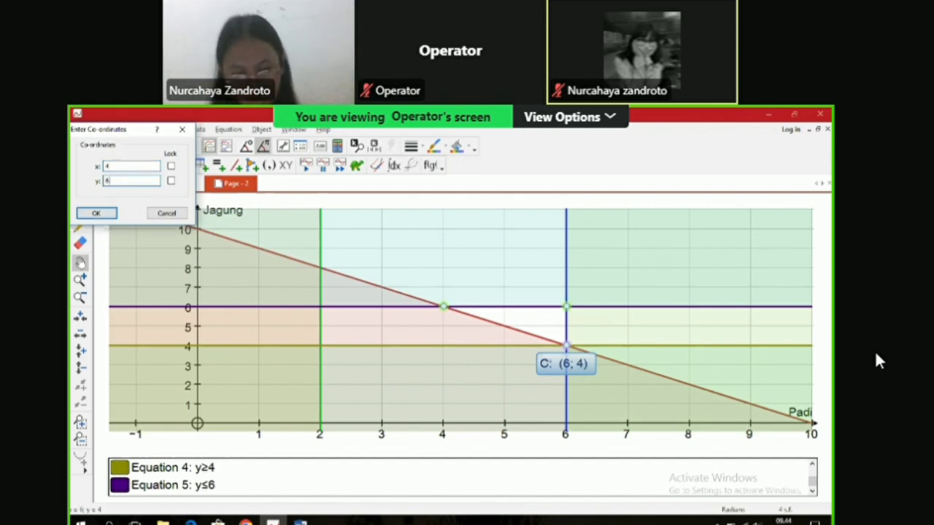
click(109, 213)
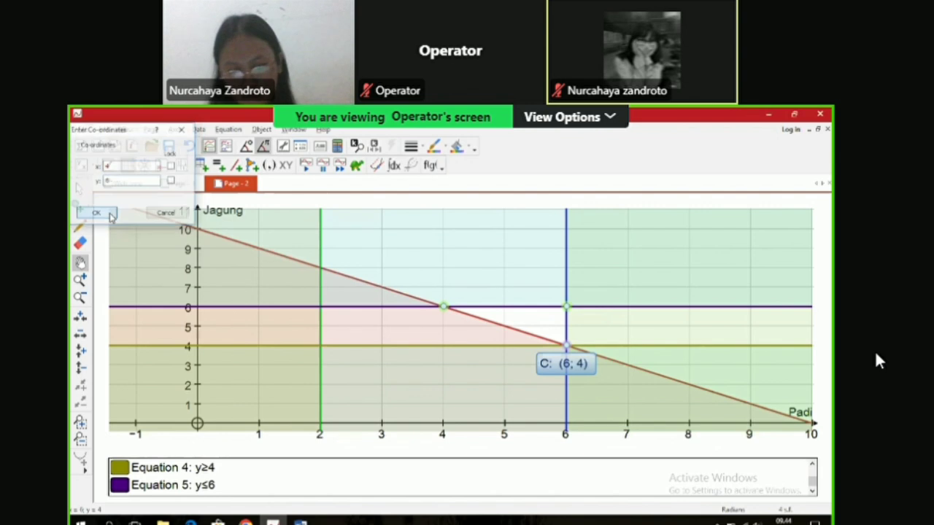
Step: Add a coordinate label to the point (4; 6), replacing the word "Point" with "A"
click(322, 160)
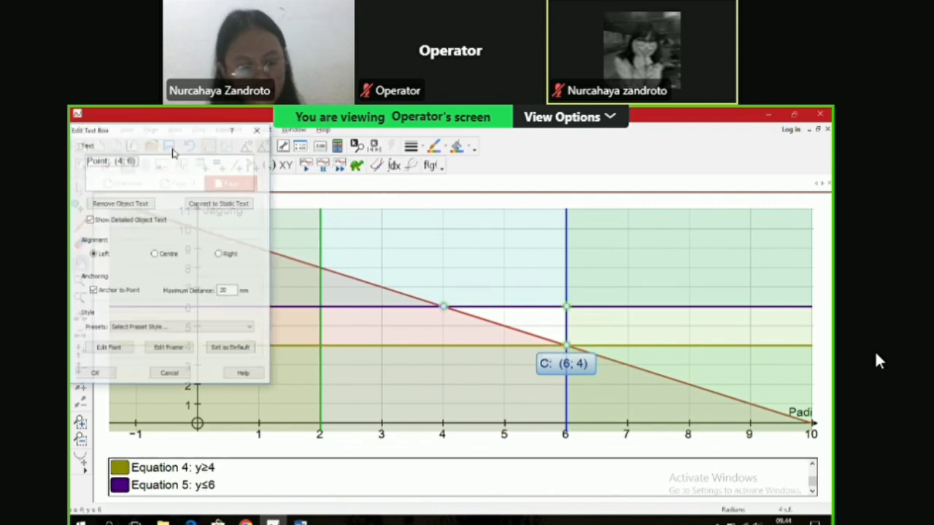
drag(109, 163, 84, 166)
text(A)
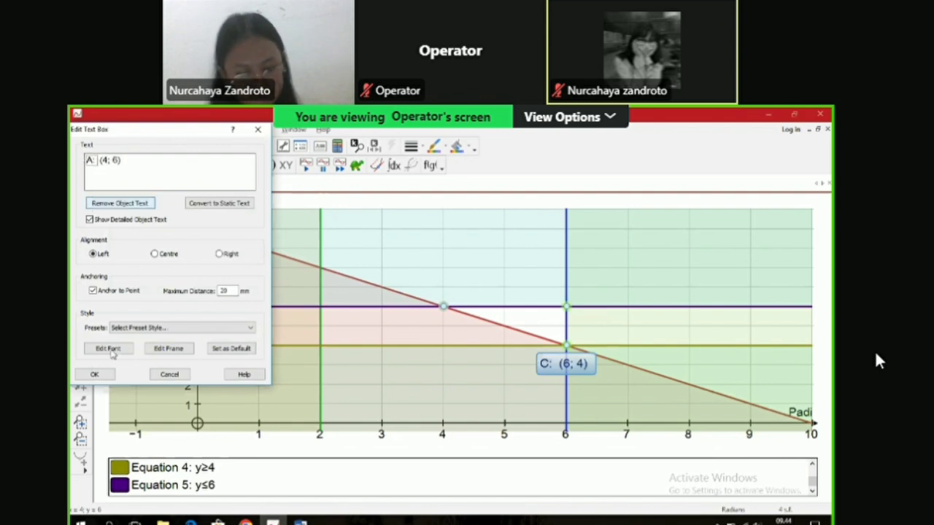
click(95, 374)
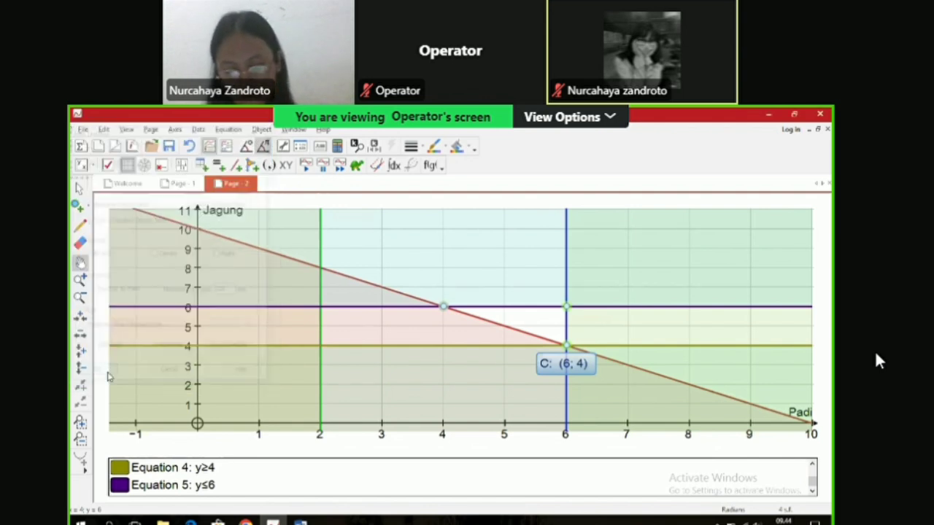
Step: Enter the corner point x = 6, y = 6 again, where the blue vertical line meets the y≤6 boundary
click(271, 167)
text(6)
click(117, 179)
text(4)
click(95, 212)
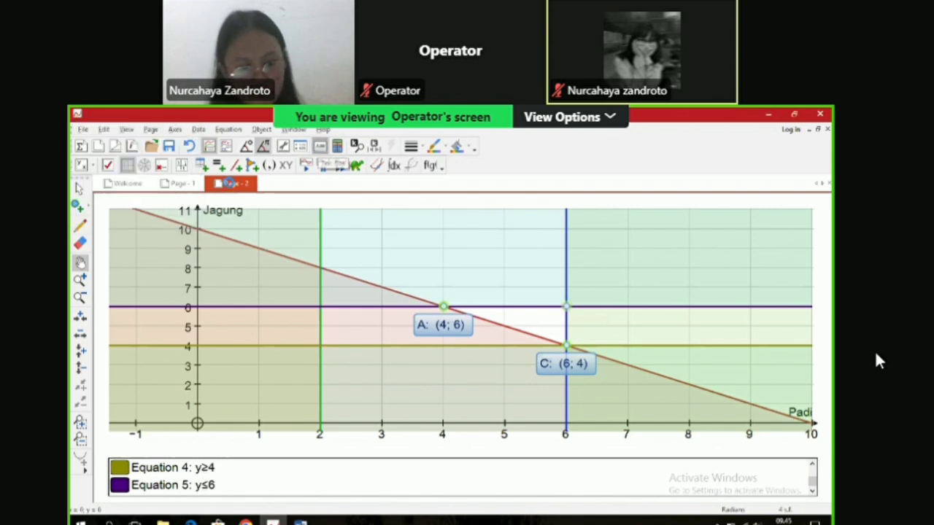
Step: Add a coordinate label to the point (6; 6), replacing the word "Point" with "B"
double_click(107, 160)
key(BackSpace)
text(h)
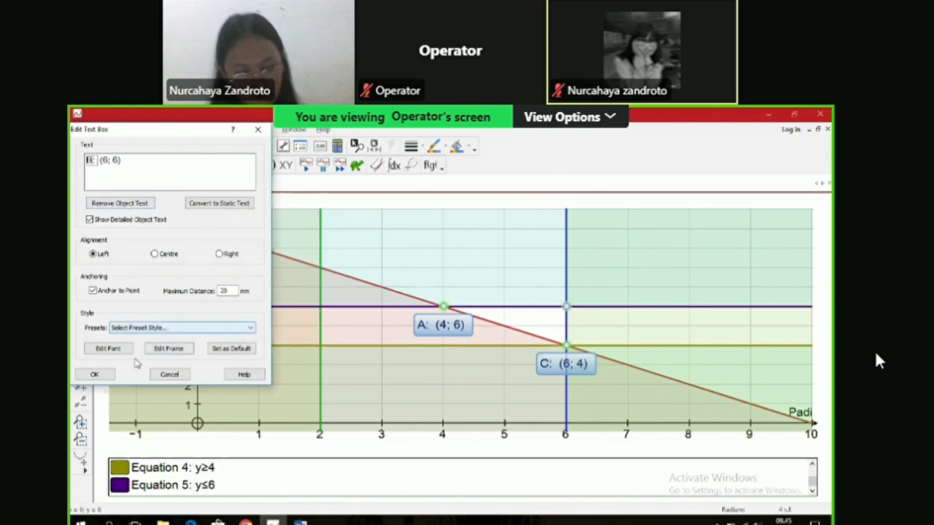
click(94, 374)
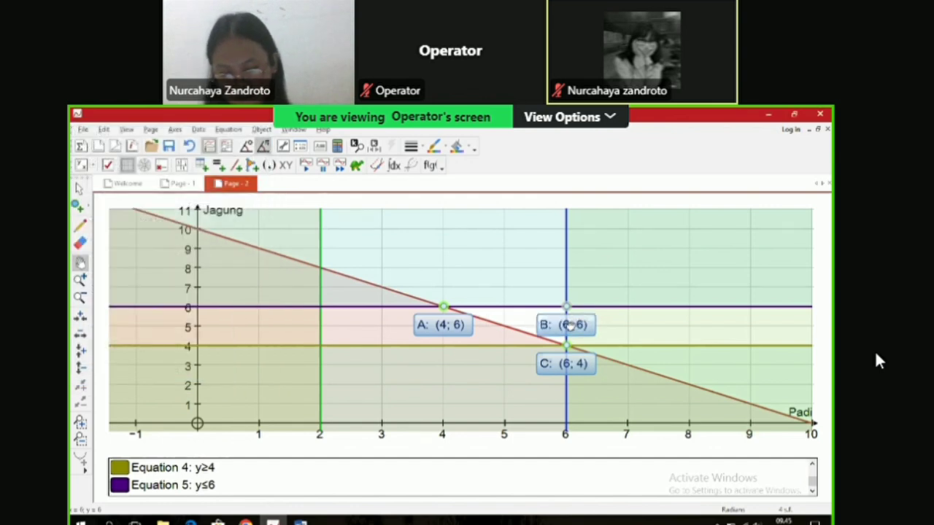
Step: Move the B: (6; 6) label to just above its point so that it clears the C label
drag(570, 326, 560, 316)
click(81, 188)
drag(545, 322, 567, 280)
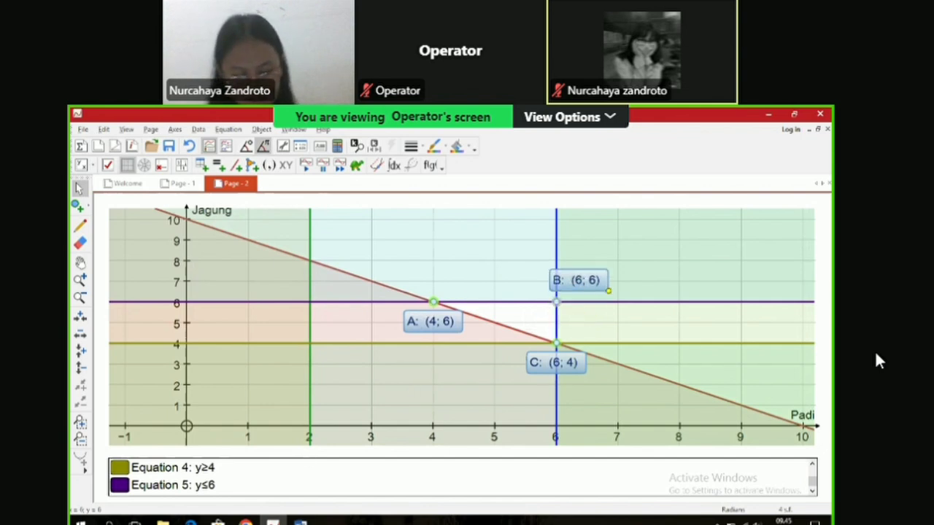
Step: Check the labelled corner points in the handwritten solution PDF, return to Autograph and dismiss the text box editor without adding a label
mouse_move(189, 520)
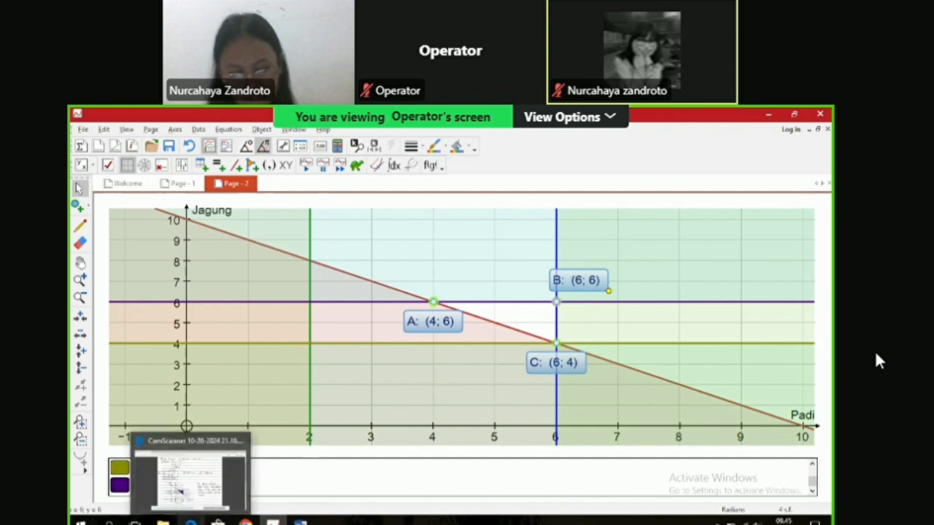
click(195, 499)
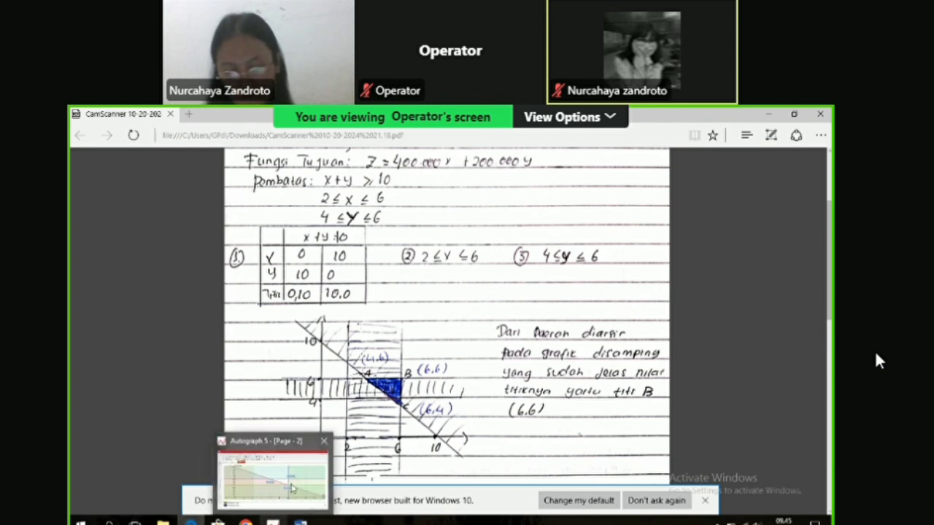
click(272, 520)
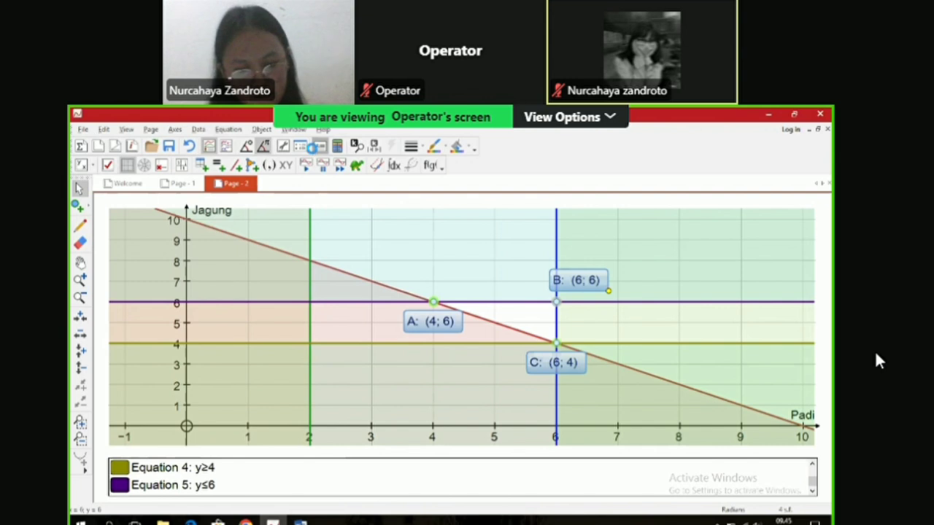
click(313, 148)
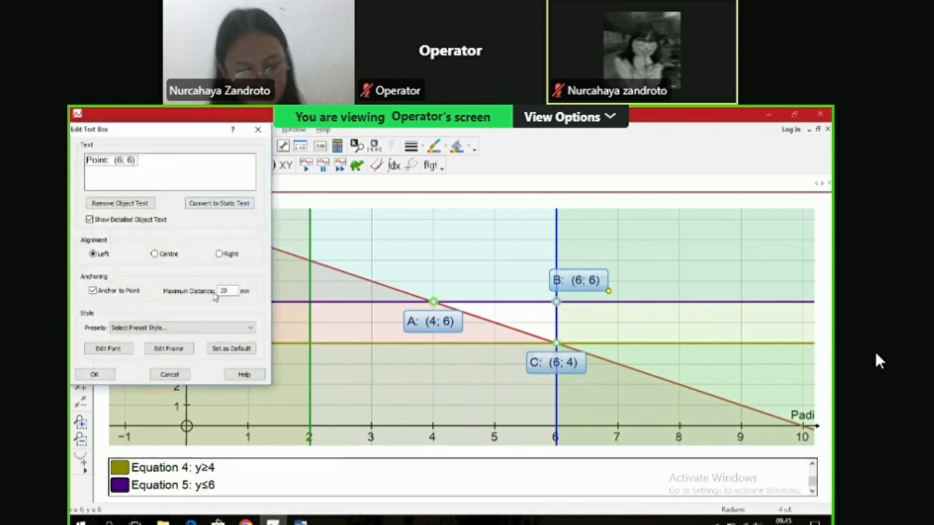
click(167, 376)
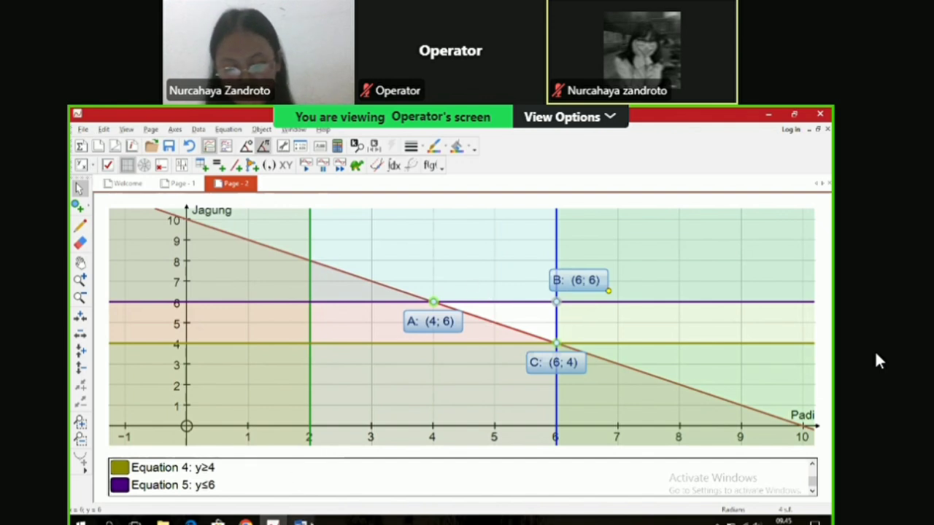
Step: Switch to the Tugas Rutin-1 document in Word to review problem 2 about the farmer's padi and jagung planting costs
mouse_move(299, 521)
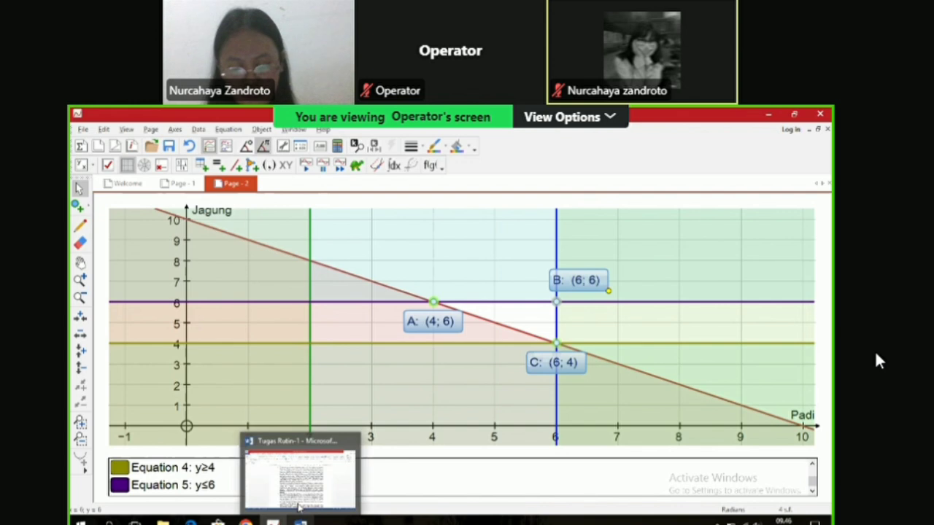
click(298, 508)
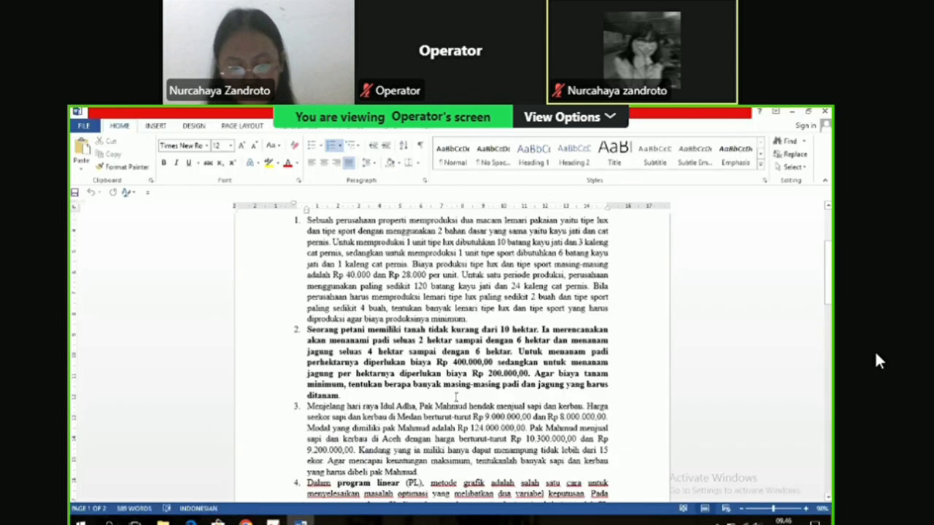